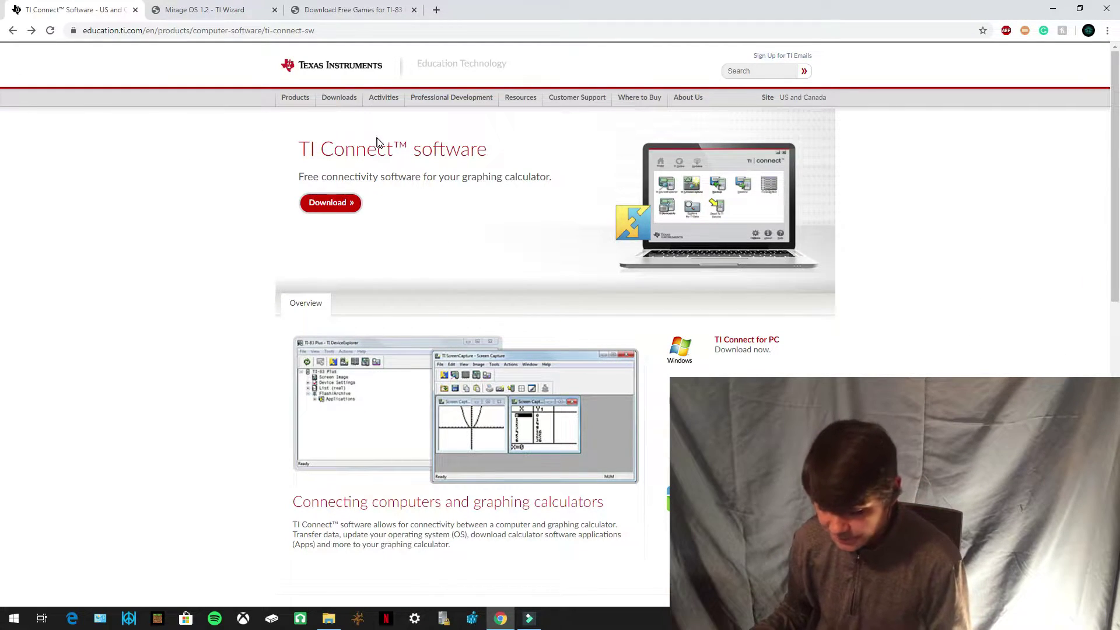
# Step: Download the English Windows installer of TI Connect 4.0 from the Texas Instruments site
pyautogui.click(340, 210)
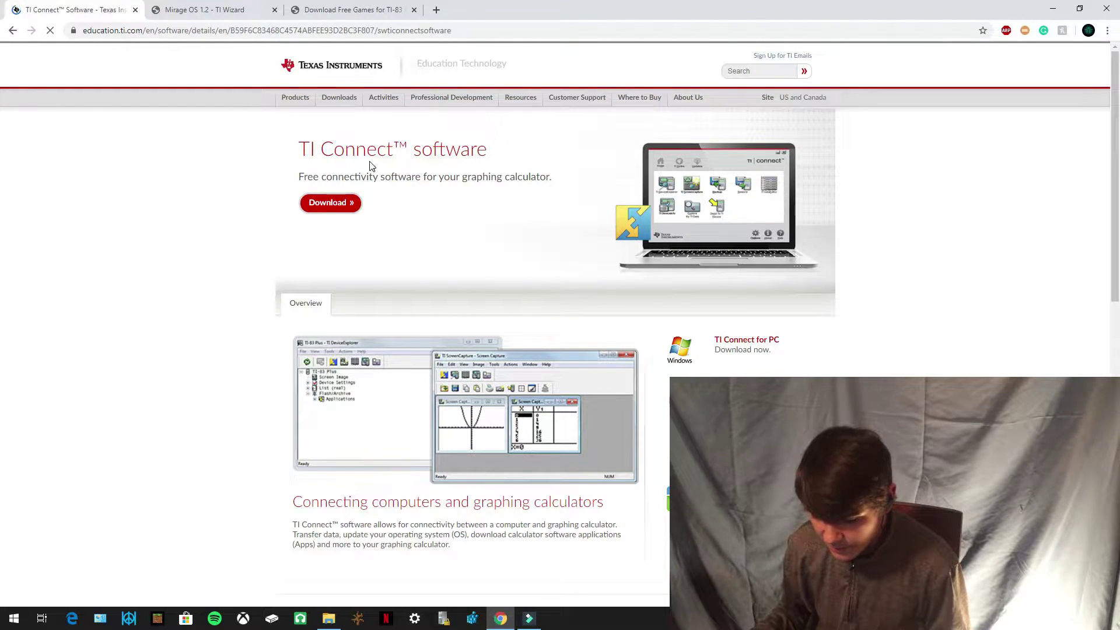
pyautogui.scroll(-1, 351, 385)
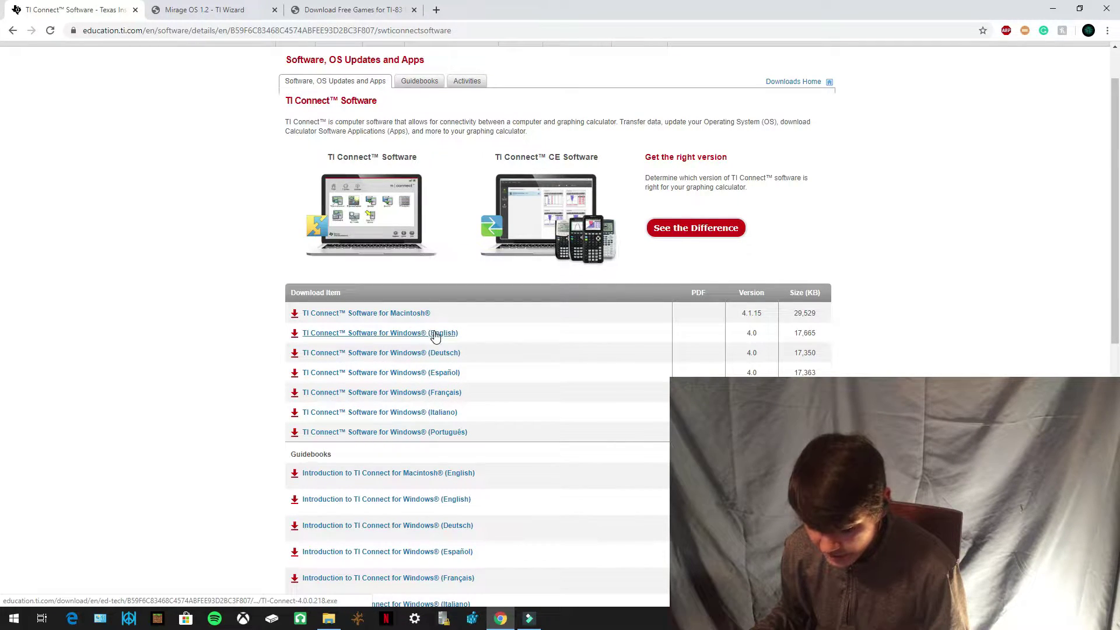
pyautogui.click(387, 337)
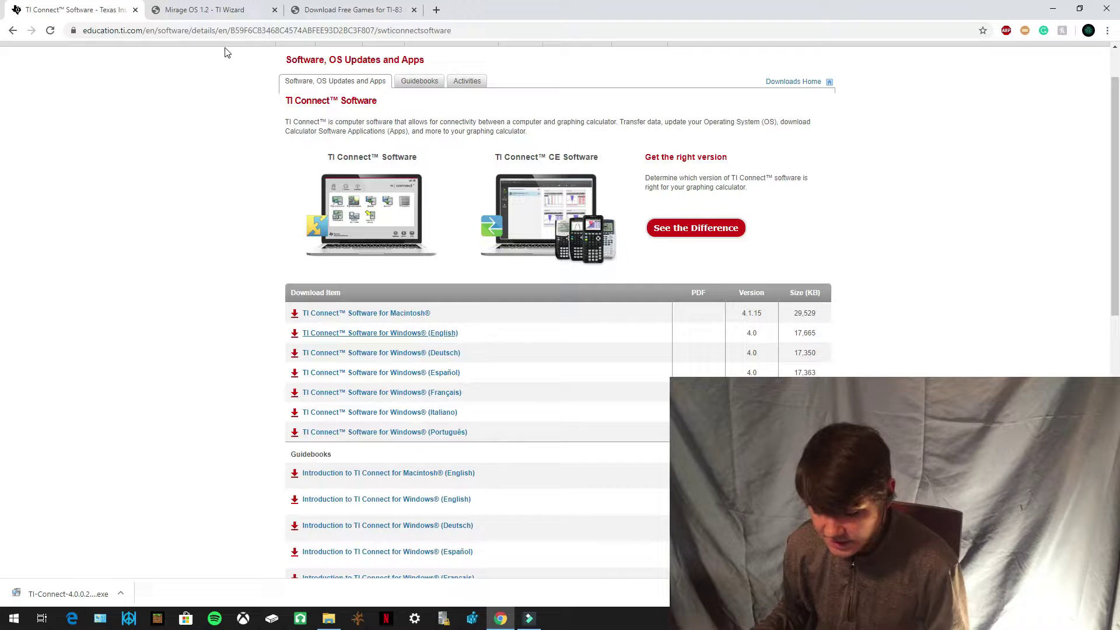
# Step: Download Mirage OS 1.2 for TI-83+/TI-84+ from TI Wizard, then go to the free games list
pyautogui.click(227, 9)
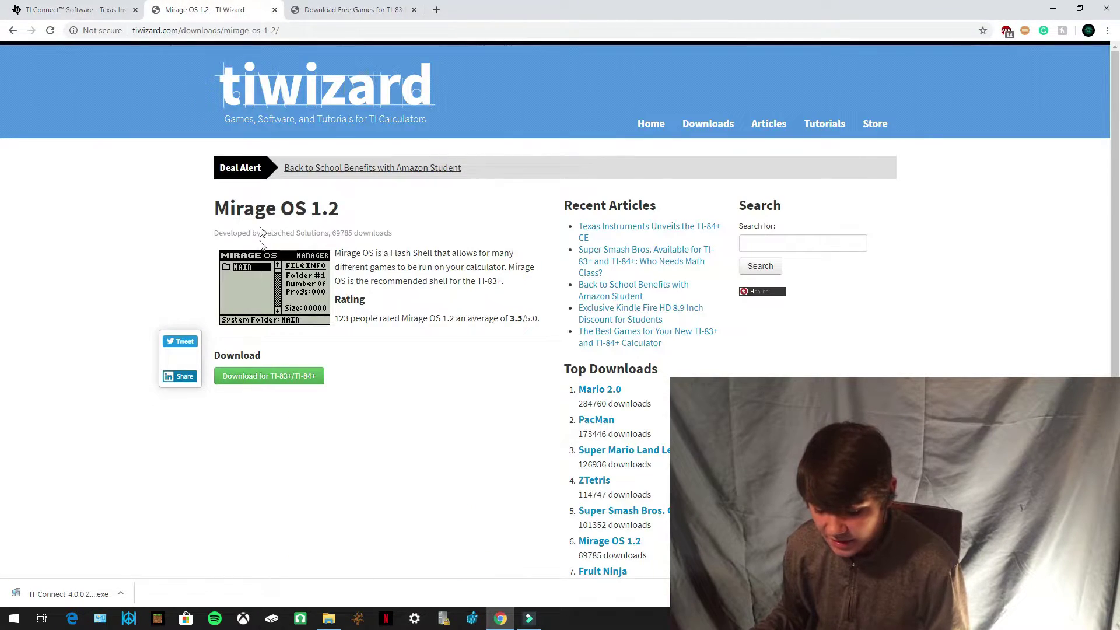
pyautogui.click(274, 382)
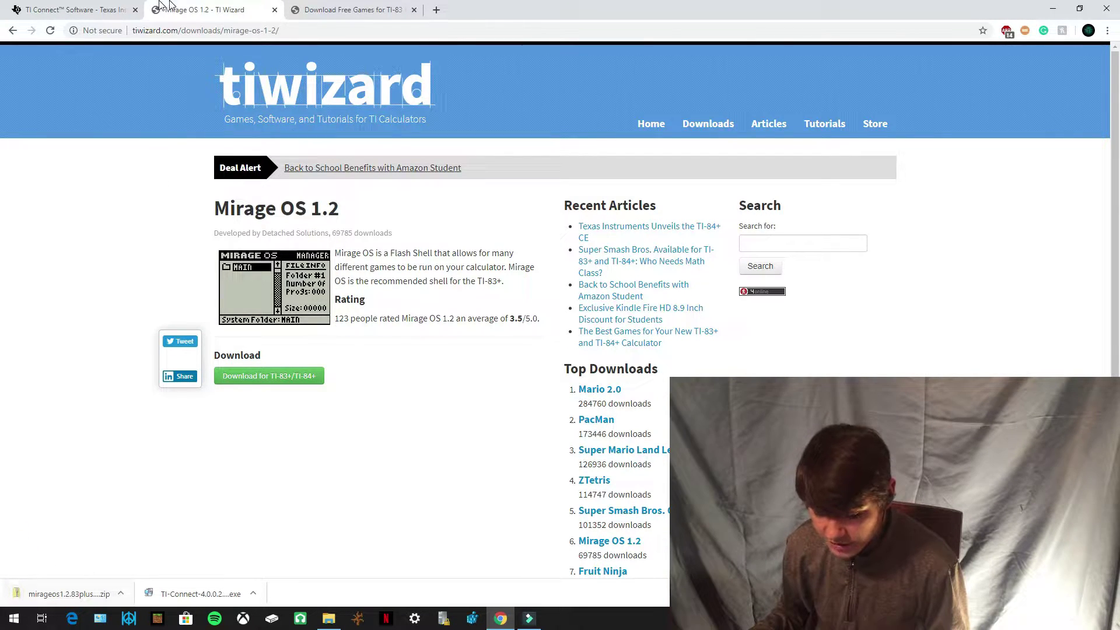
pyautogui.click(297, 7)
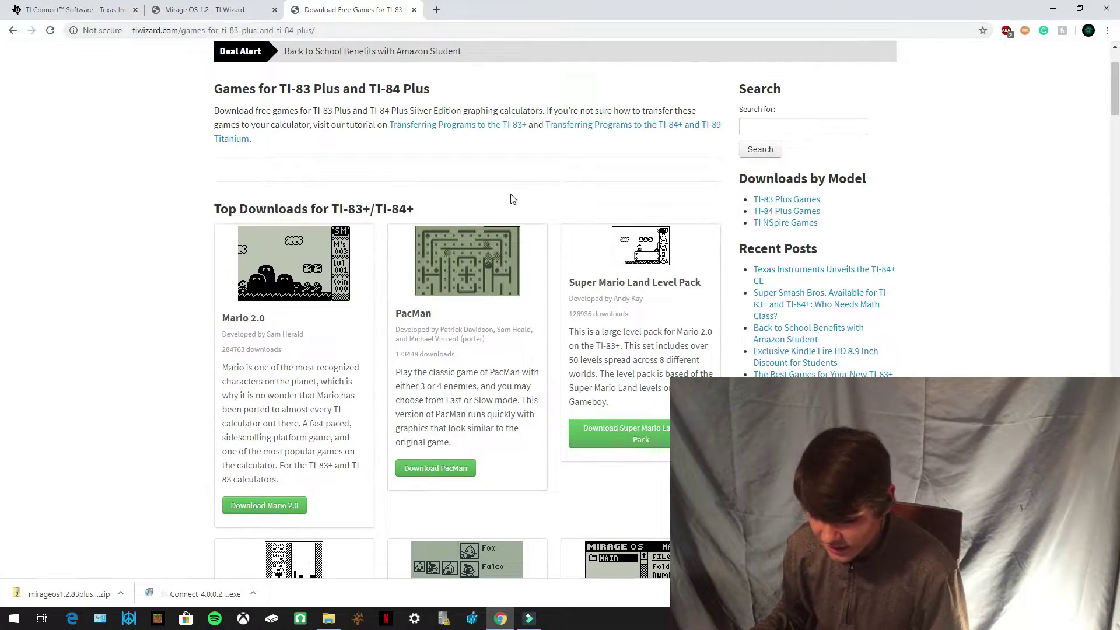
# Step: Download Mario 2.0 for TI-83+/TI-84+ as mario83plus.zip
pyautogui.scroll(-20, 1, 106)
pyautogui.scroll(10, 2, 139)
pyautogui.scroll(10, 2, 139)
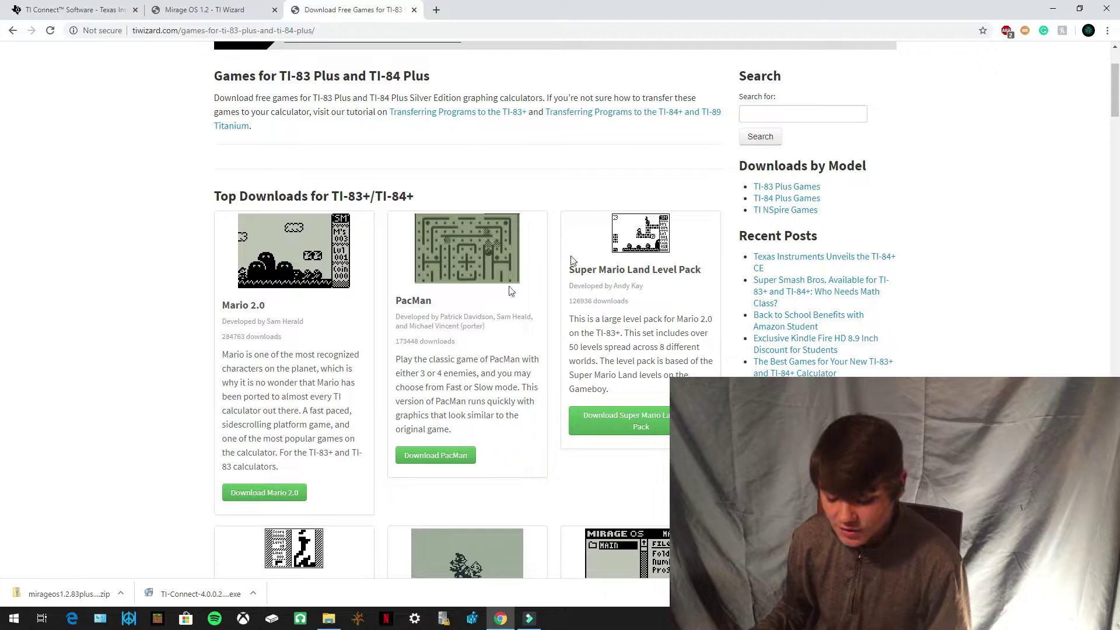
pyautogui.click(286, 494)
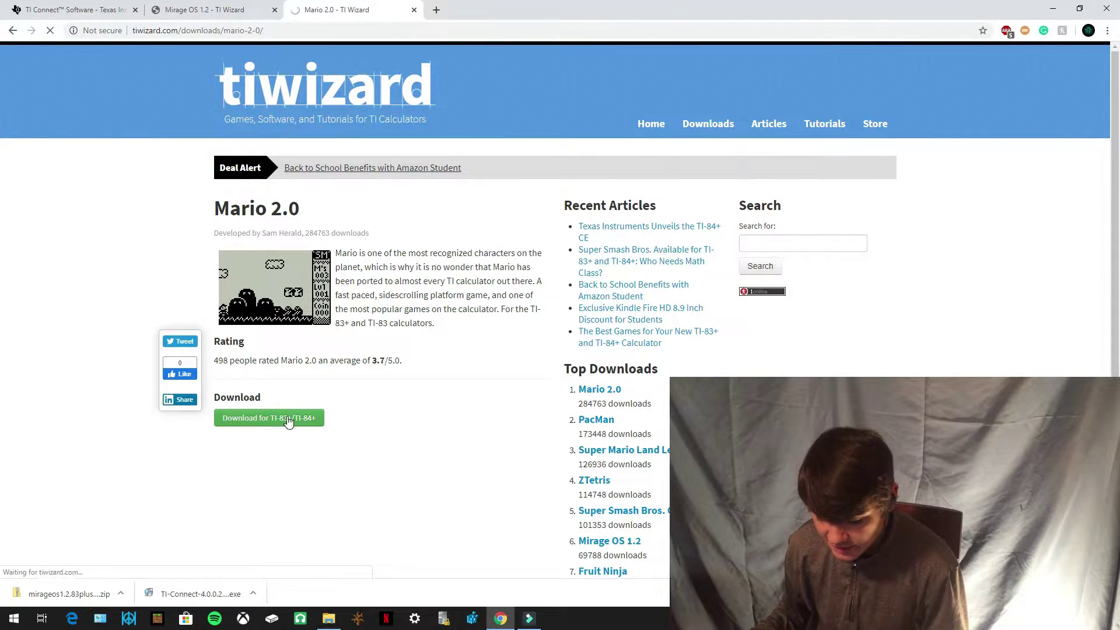
pyautogui.click(290, 419)
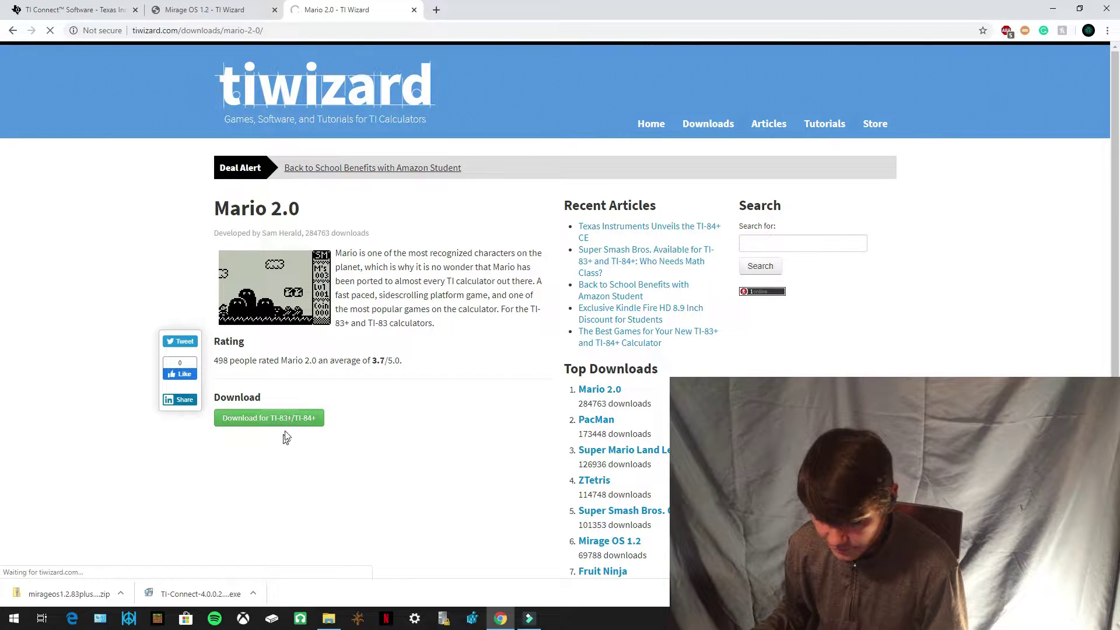
# Step: Download the Super Mario Land Level Pack as smlandpack83plus.zip and reveal the desktop
pyautogui.click(13, 31)
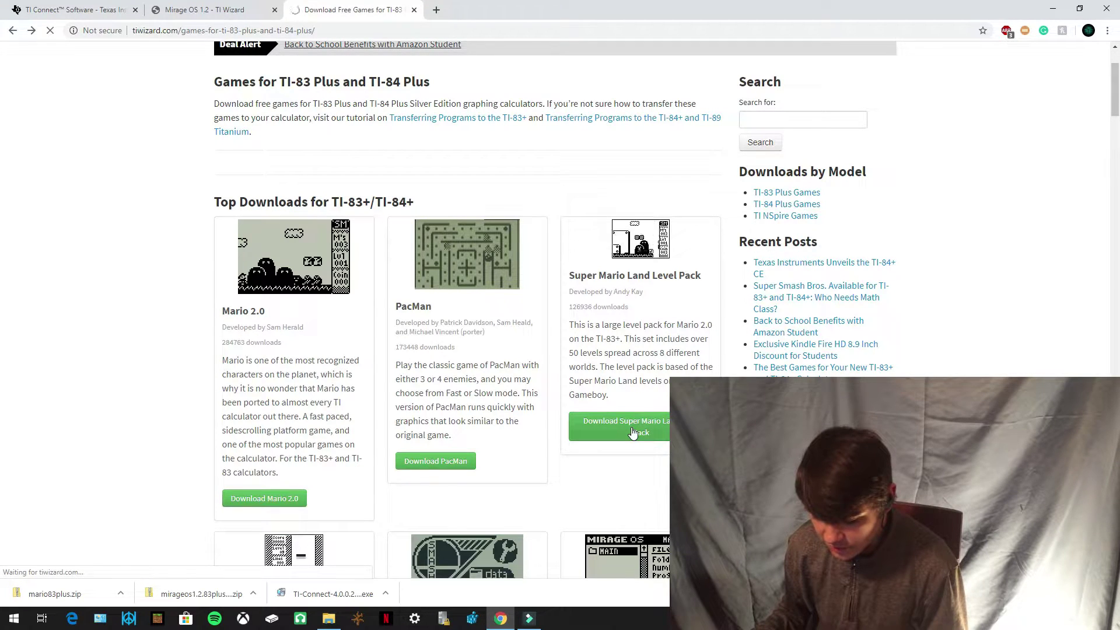
pyautogui.click(633, 433)
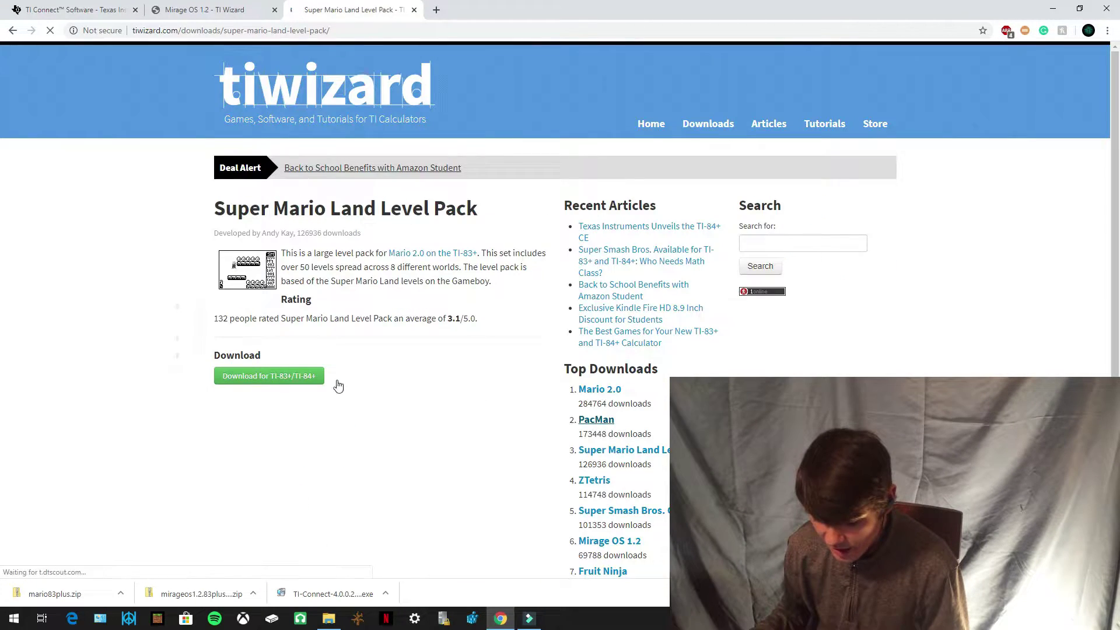
pyautogui.click(268, 376)
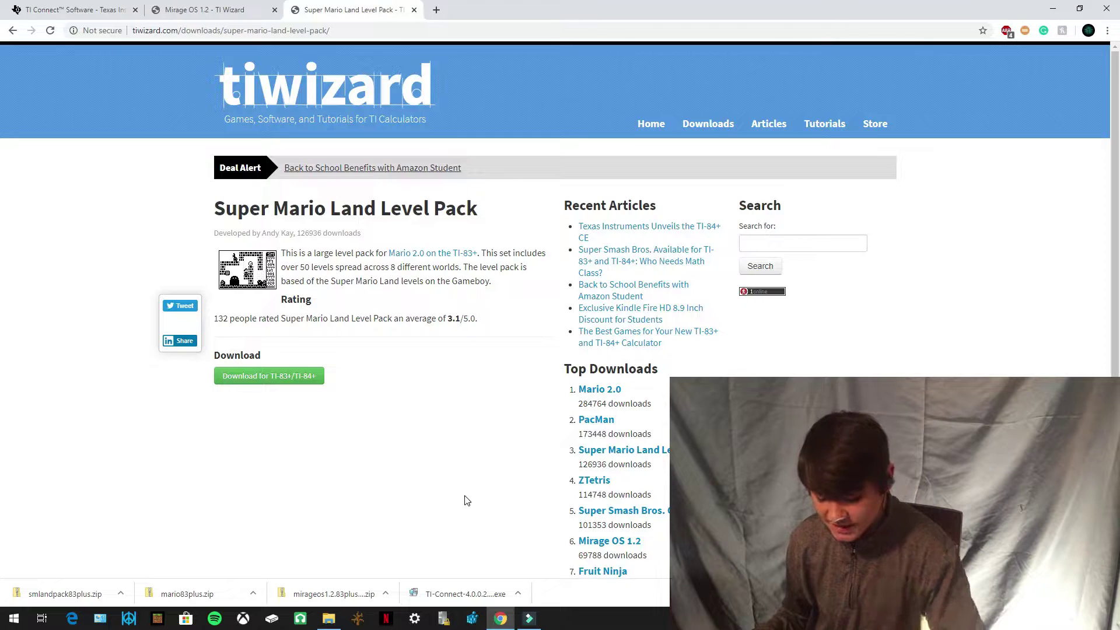
pyautogui.press('super+d')
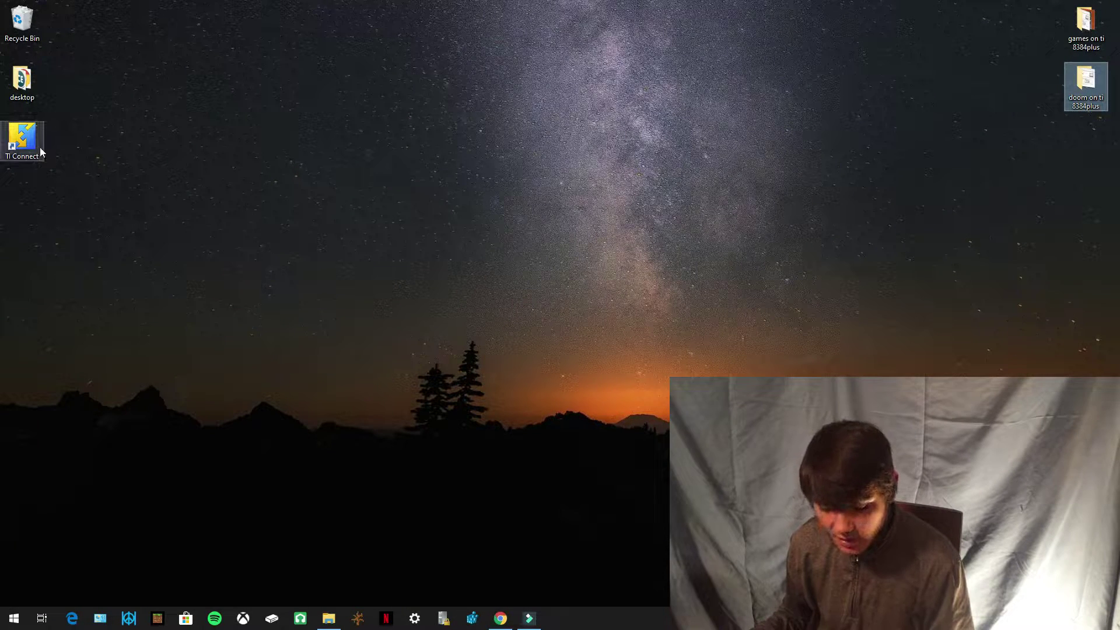
# Step: Launch TI Connect from its desktop shortcut
pyautogui.doubleClick(34, 148)
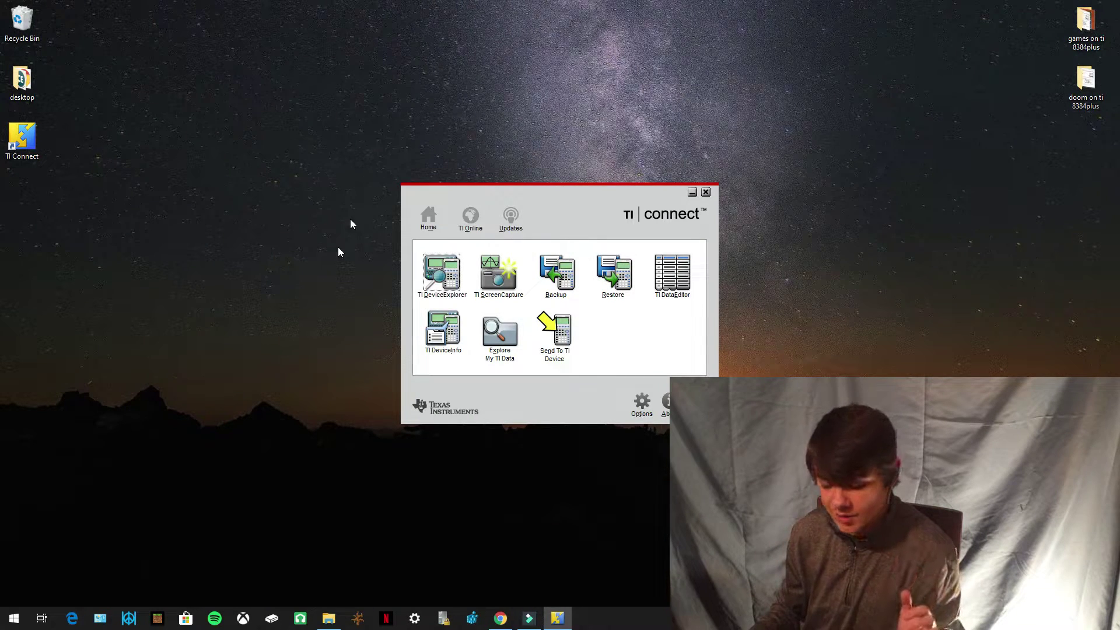
# Step: Target the TI-84 Plus Silver Edition in Send To TI Device and browse for files
pyautogui.click(558, 334)
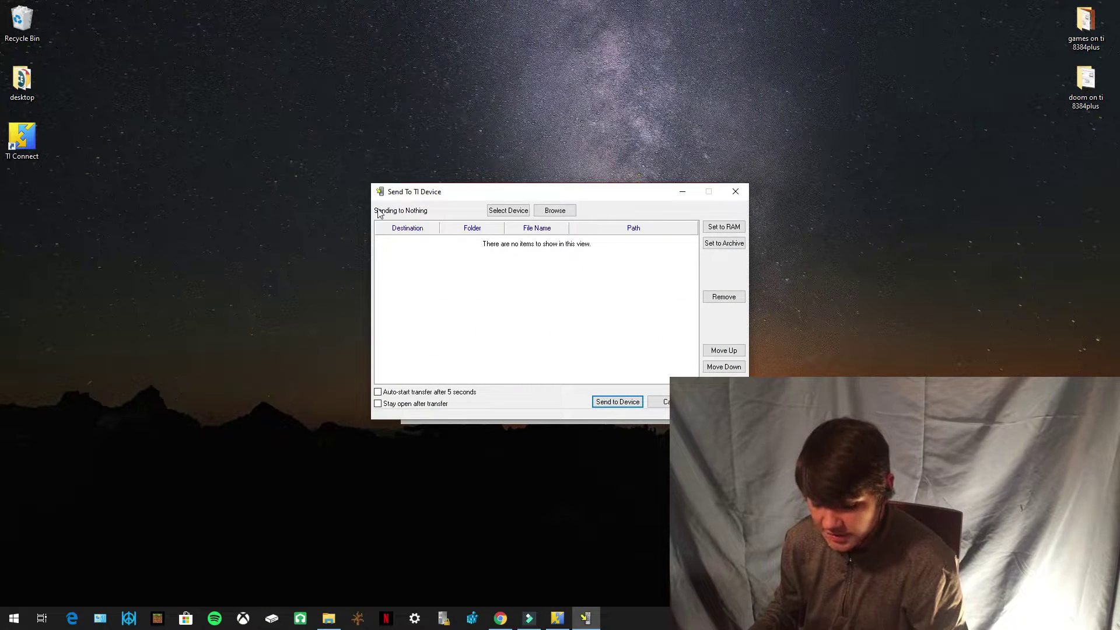
pyautogui.click(505, 213)
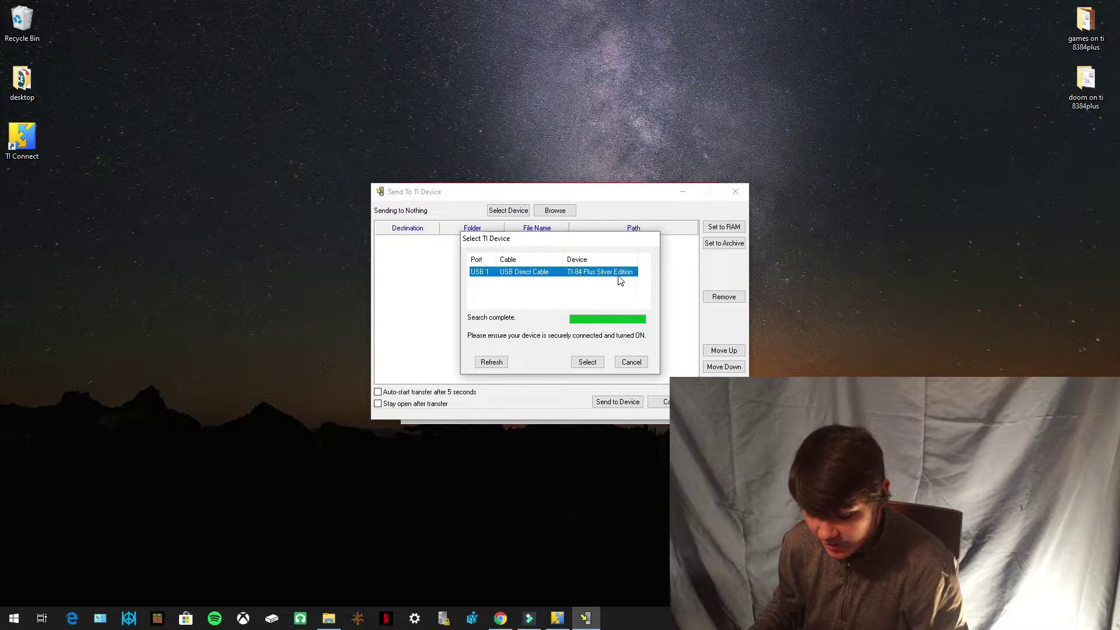
pyautogui.click(593, 361)
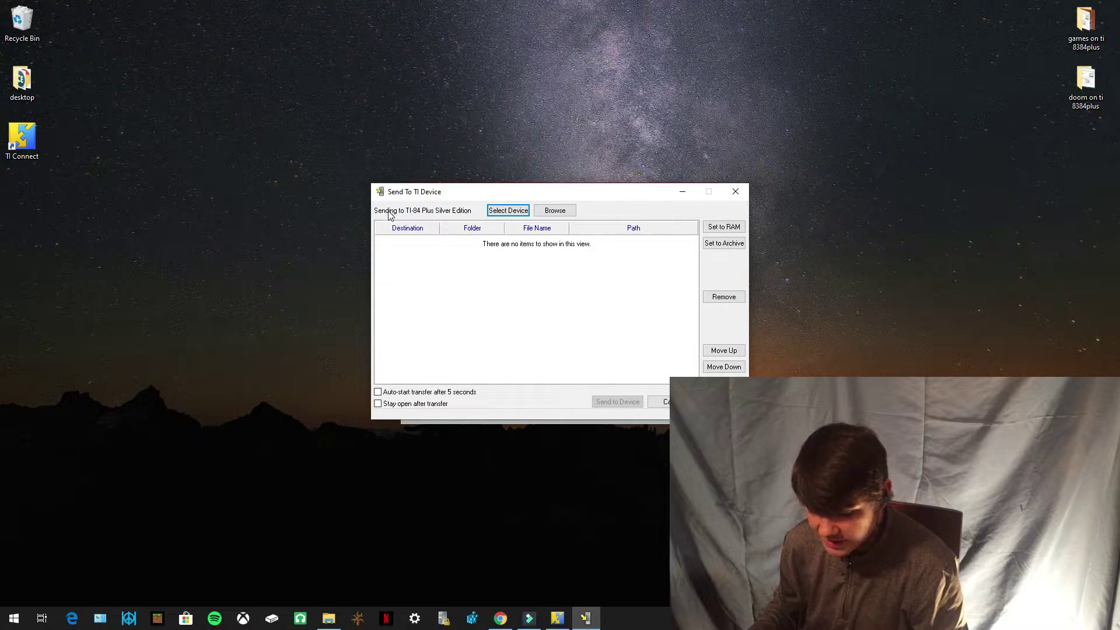
pyautogui.click(563, 211)
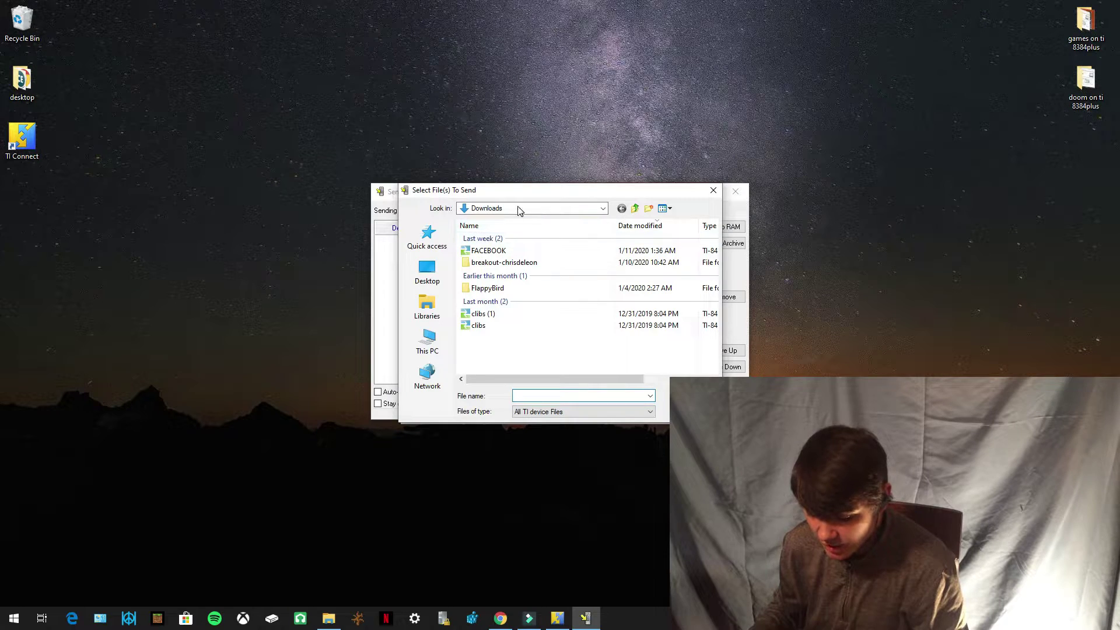
# Step: From Downloads with all file types shown, queue mirageos1.2.83plus, mario83plus and smlandpack83plus
pyautogui.click(428, 341)
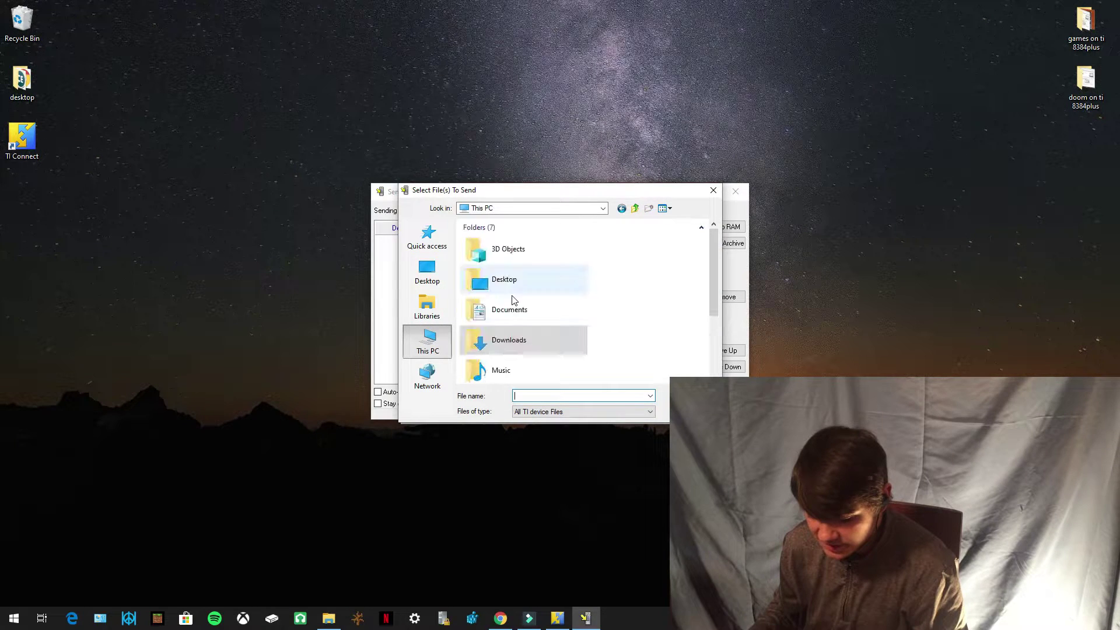
pyautogui.doubleClick(507, 339)
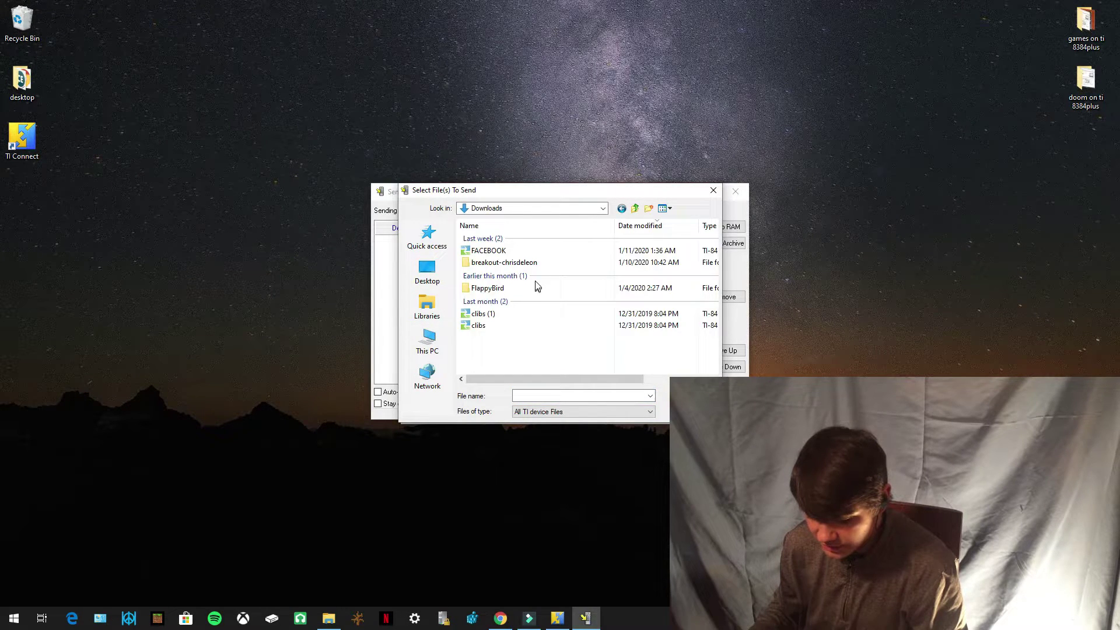
pyautogui.click(563, 411)
pyautogui.click(565, 430)
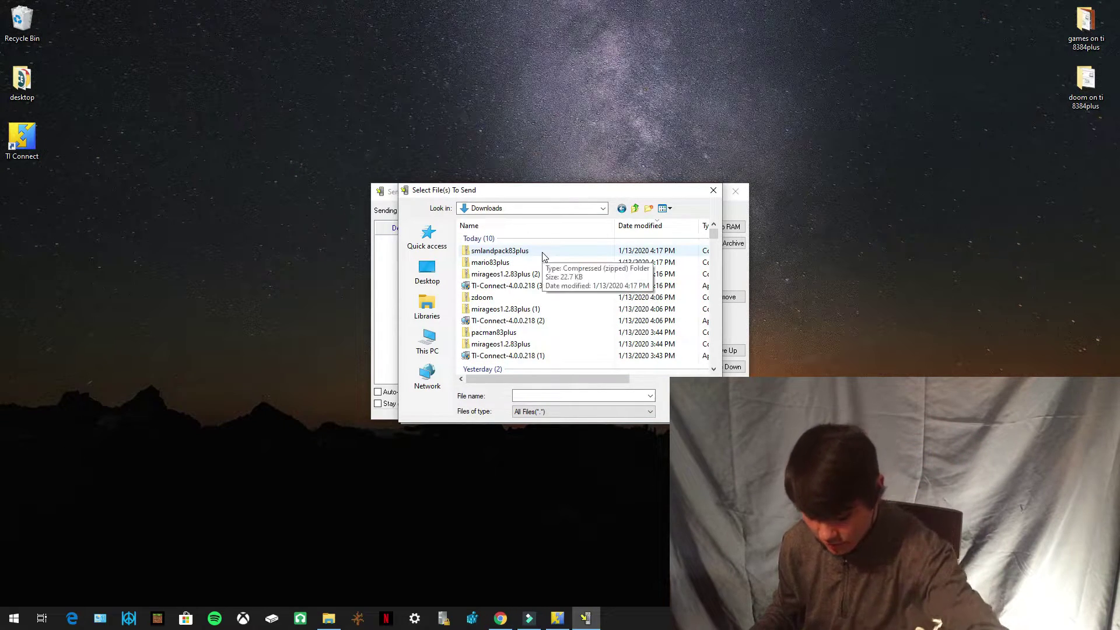
pyautogui.click(509, 273)
pyautogui.keyDown('ctrl'); pyautogui.click(514, 264); pyautogui.keyUp('ctrl')
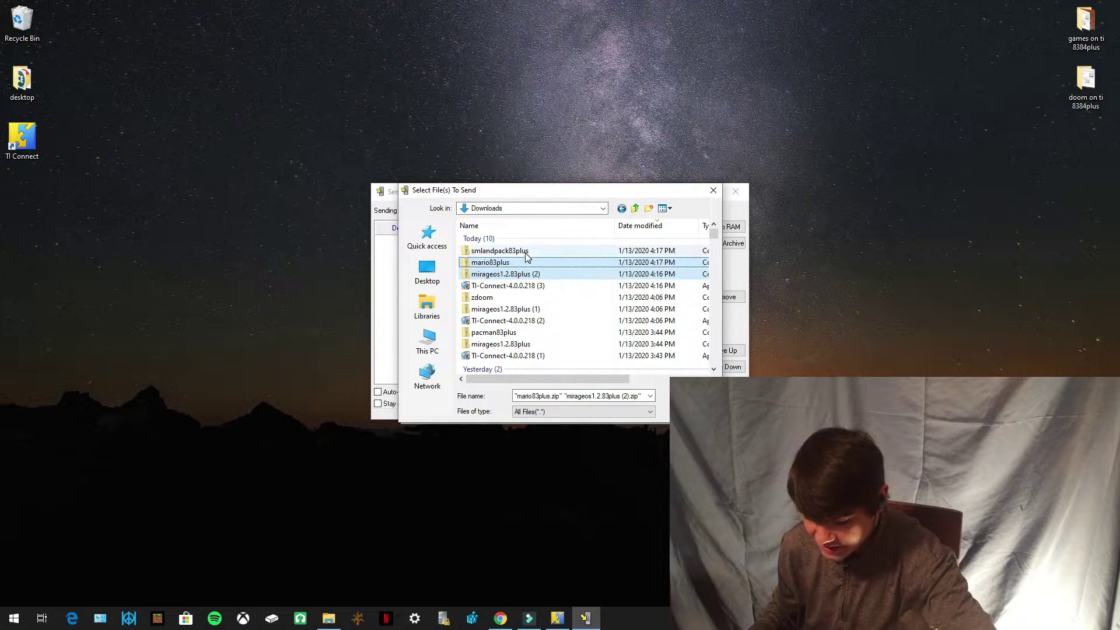
pyautogui.keyDown('ctrl'); pyautogui.click(526, 253); pyautogui.keyUp('ctrl')
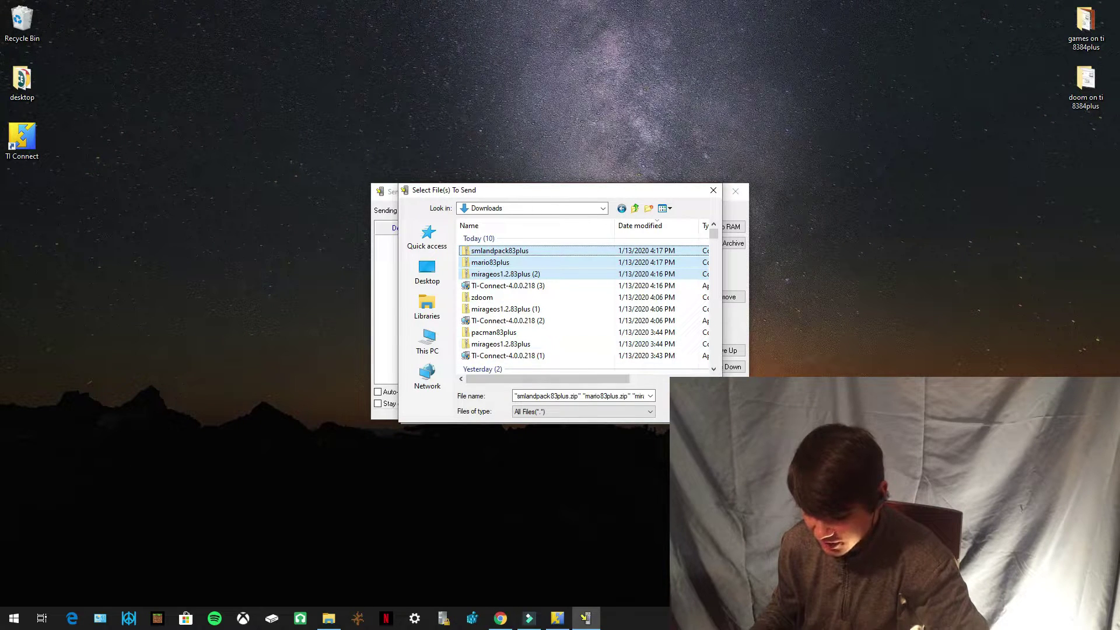
pyautogui.click(691, 396)
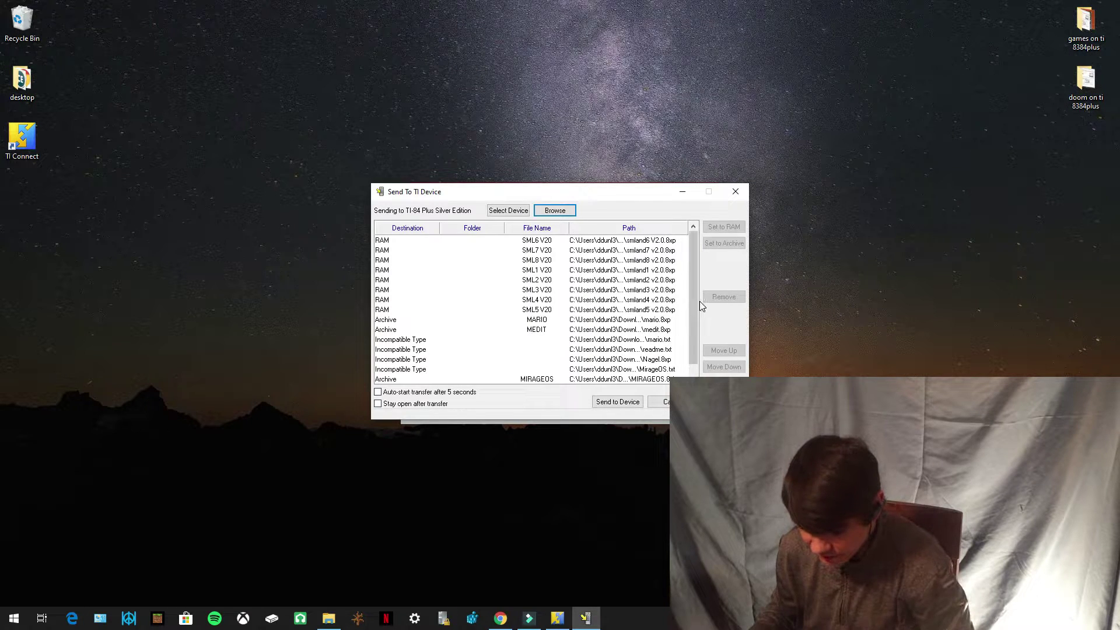
# Step: Set the SML6, SML7, SML8 and SML1 V20 level files to Archive
pyautogui.moveTo(697, 291)
pyautogui.mouseDown()
pyautogui.moveTo(686, 313)
pyautogui.moveTo(681, 295)
pyautogui.mouseUp()
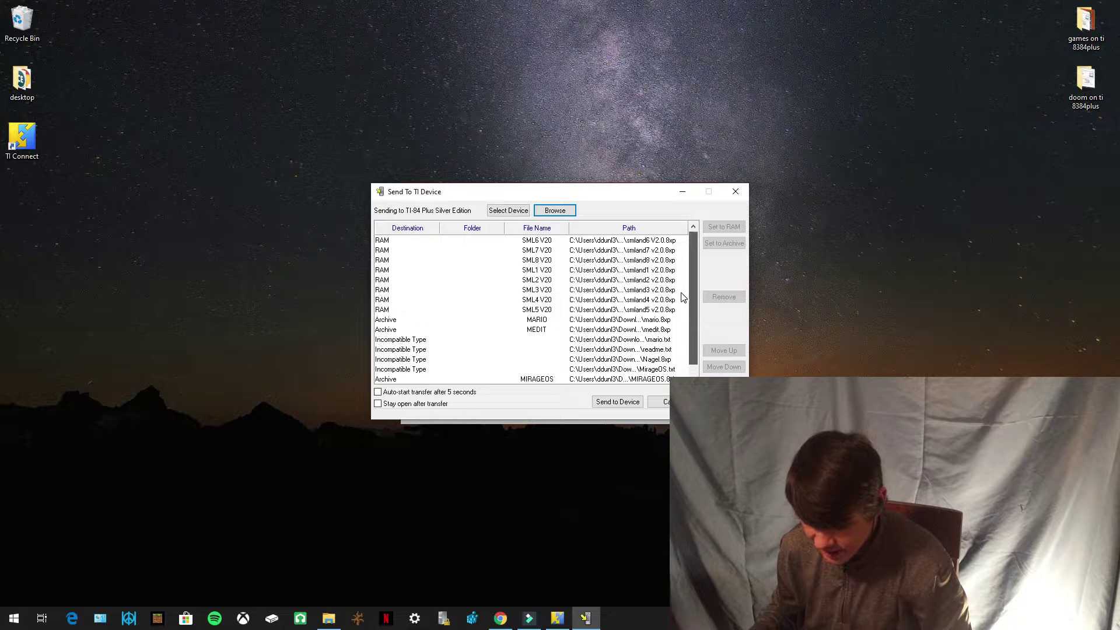
pyautogui.click(475, 241)
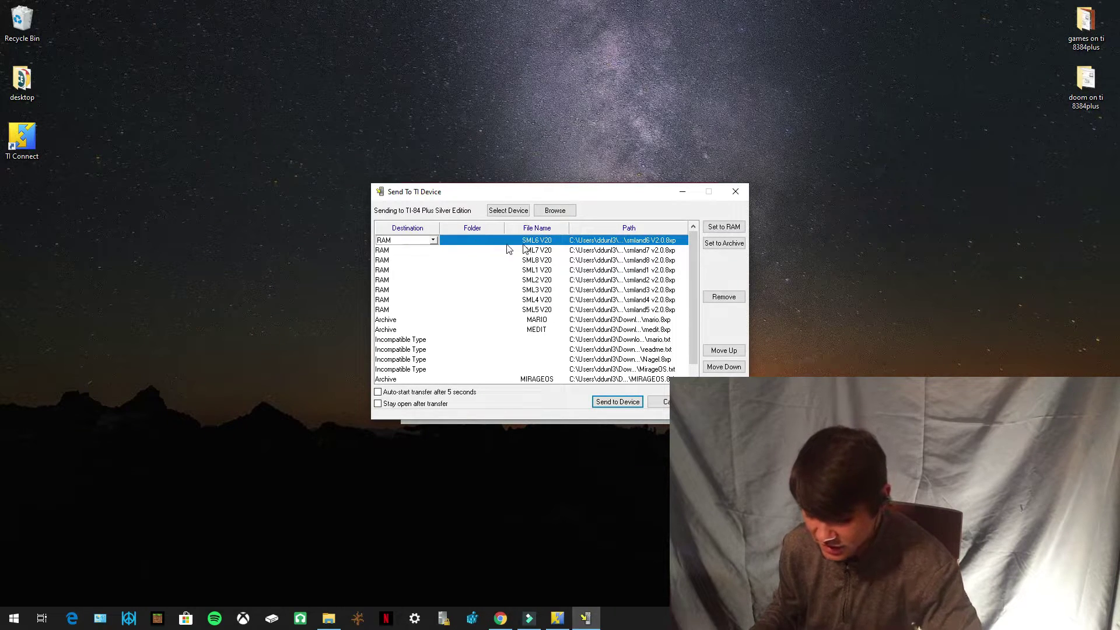
pyautogui.click(722, 245)
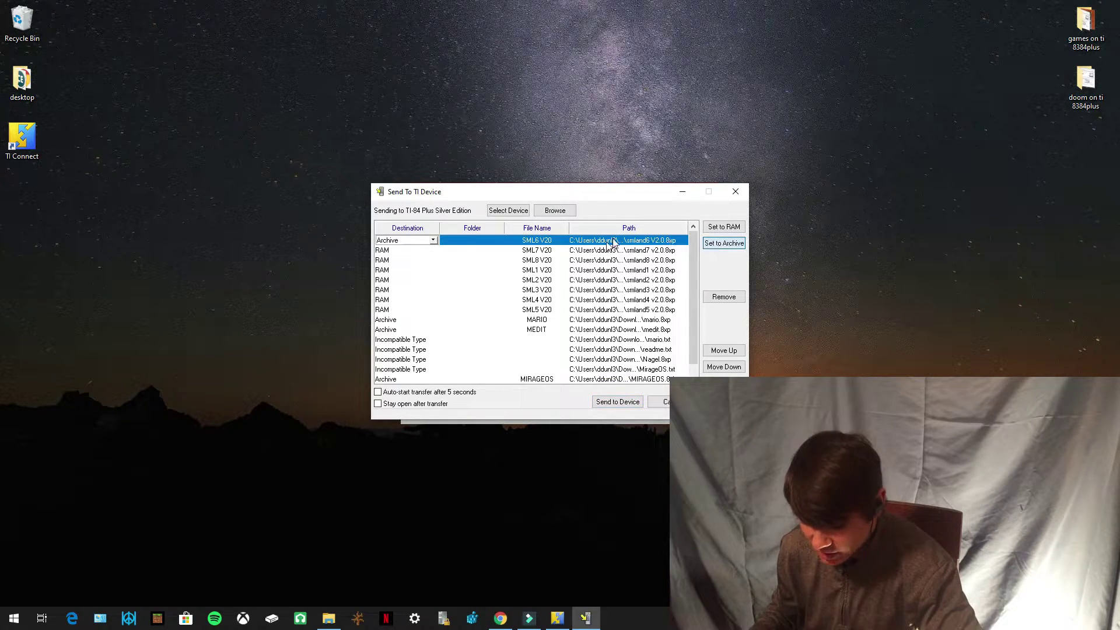
pyautogui.click(577, 252)
pyautogui.click(726, 247)
pyautogui.click(516, 261)
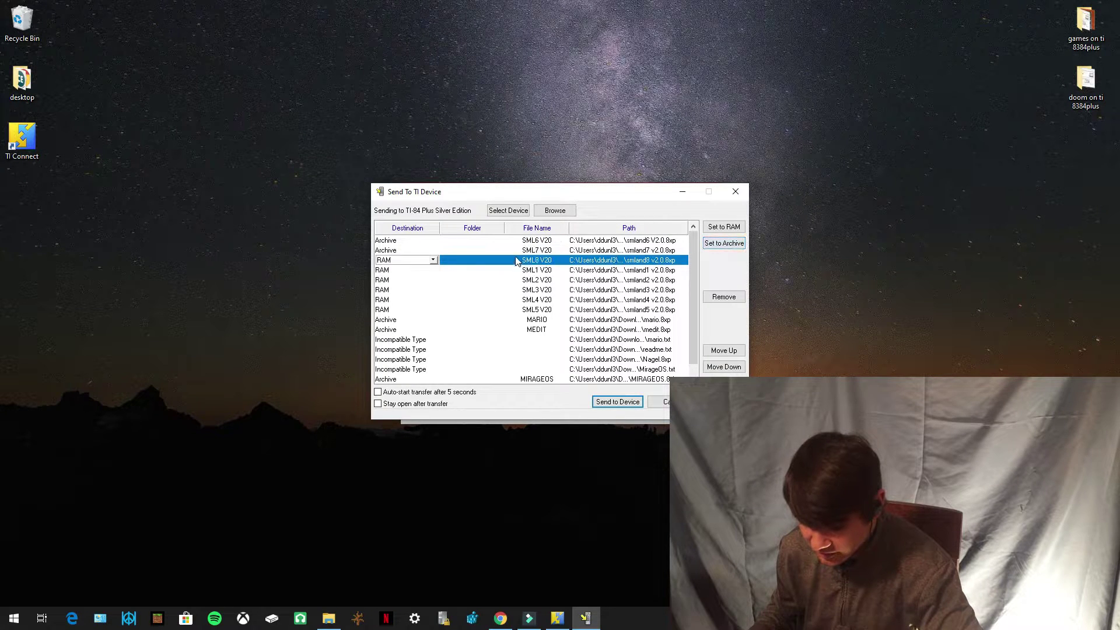
pyautogui.click(726, 247)
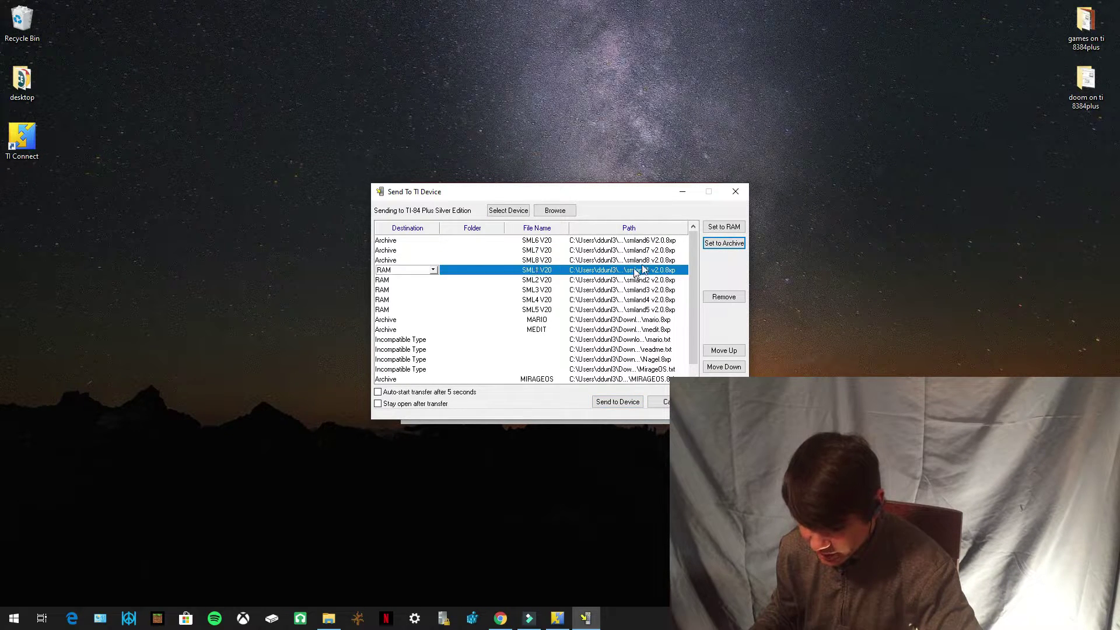
pyautogui.click(721, 248)
# Step: Set the SML2 through SML5 V20 level files to Archive
pyautogui.click(535, 282)
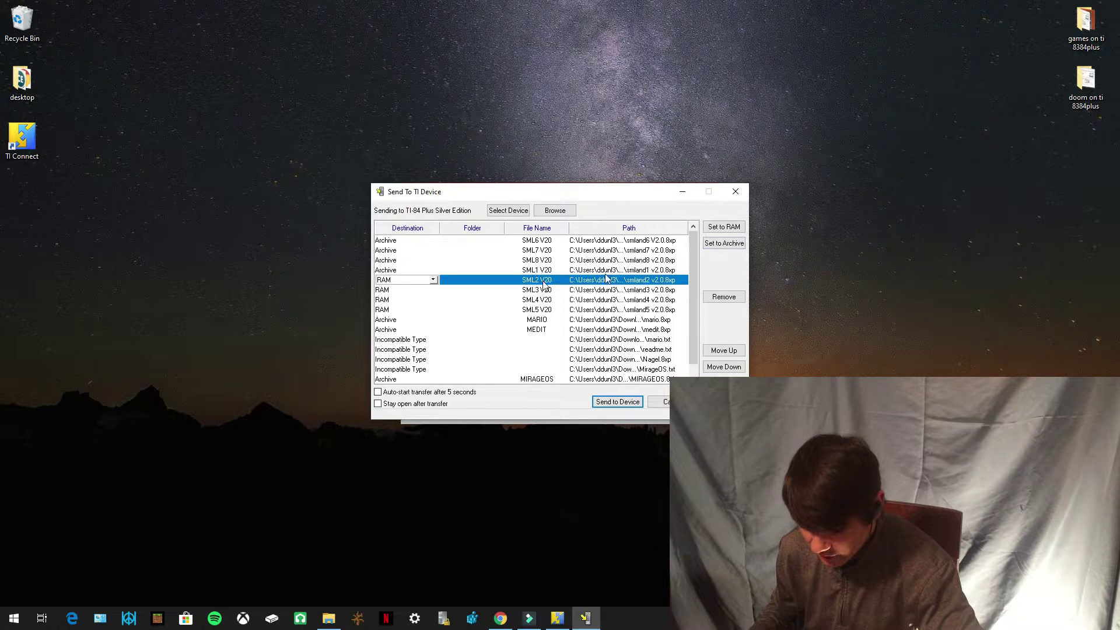
pyautogui.click(726, 248)
pyautogui.click(581, 290)
pyautogui.click(723, 249)
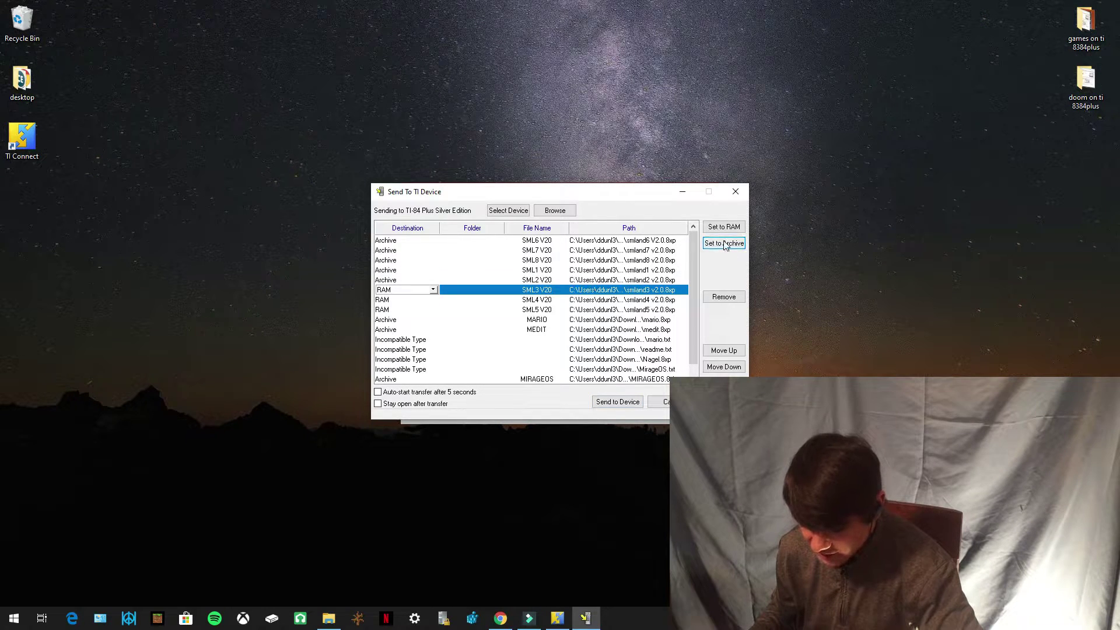
pyautogui.click(575, 301)
pyautogui.click(721, 244)
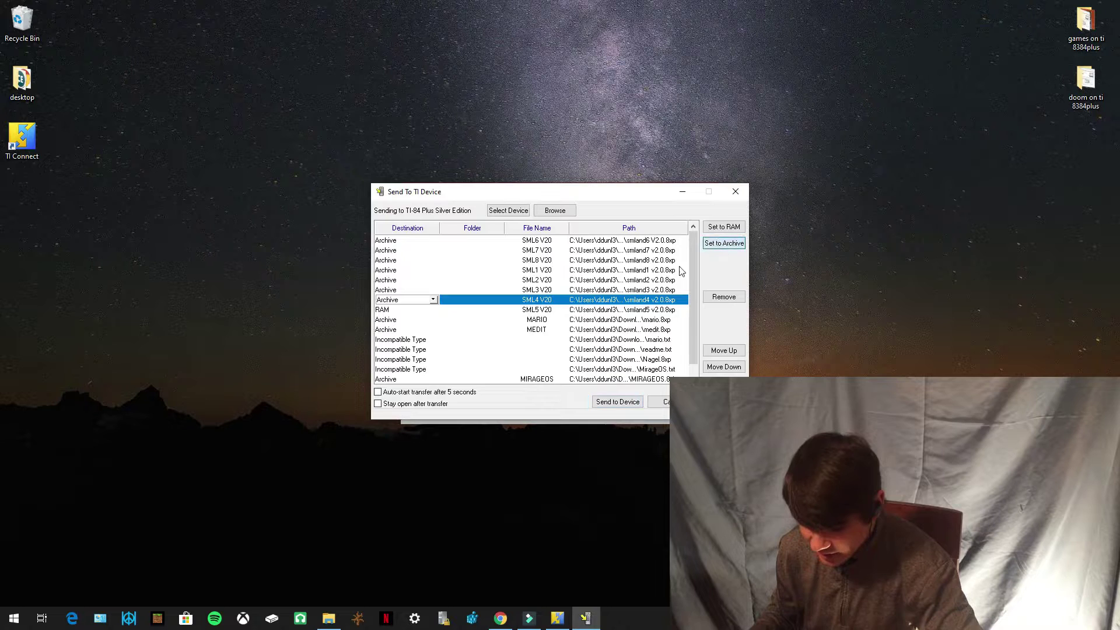
pyautogui.click(559, 310)
pyautogui.click(721, 245)
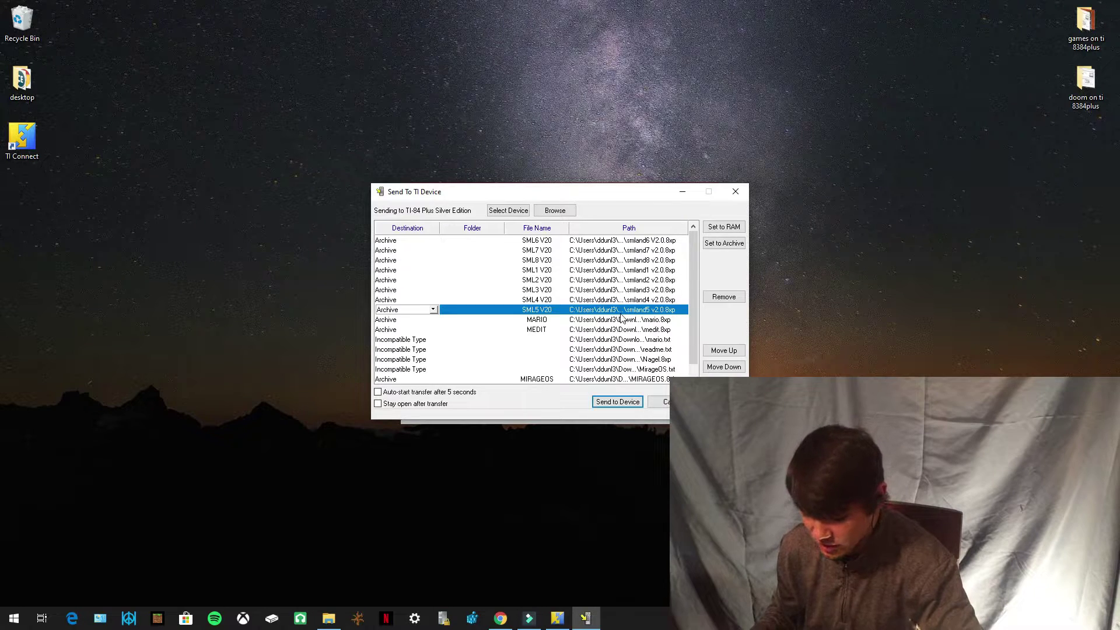
pyautogui.scroll(-1, 577, 341)
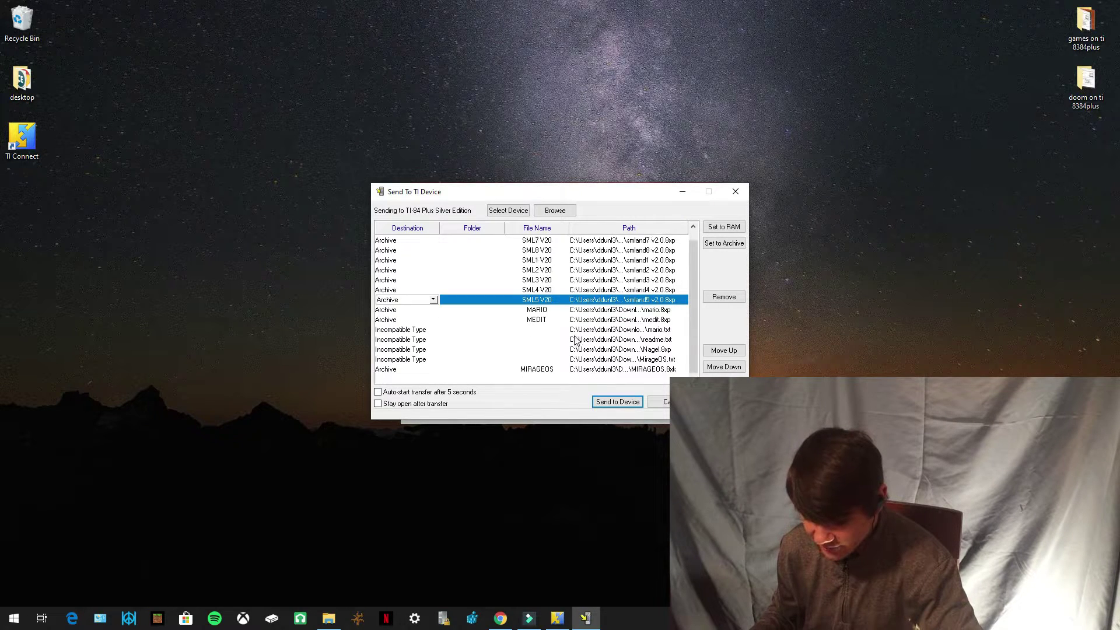
pyautogui.scroll(1, 574, 340)
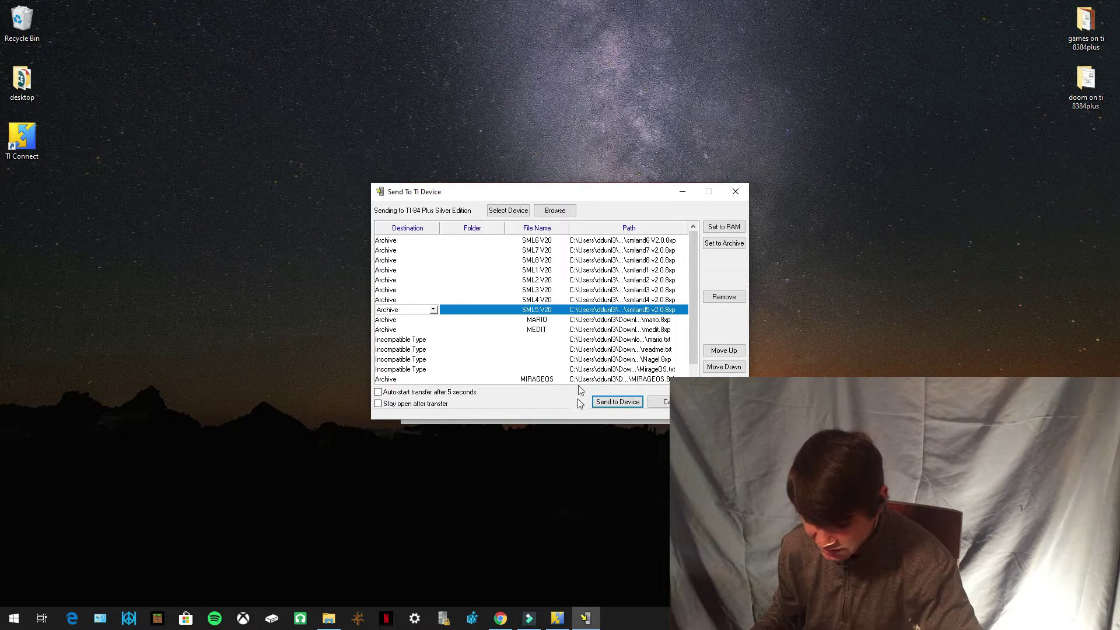
# Step: Send the files to the TI-84 Plus, removing spaces from the rejected SML6 and SML7 names
pyautogui.click(625, 404)
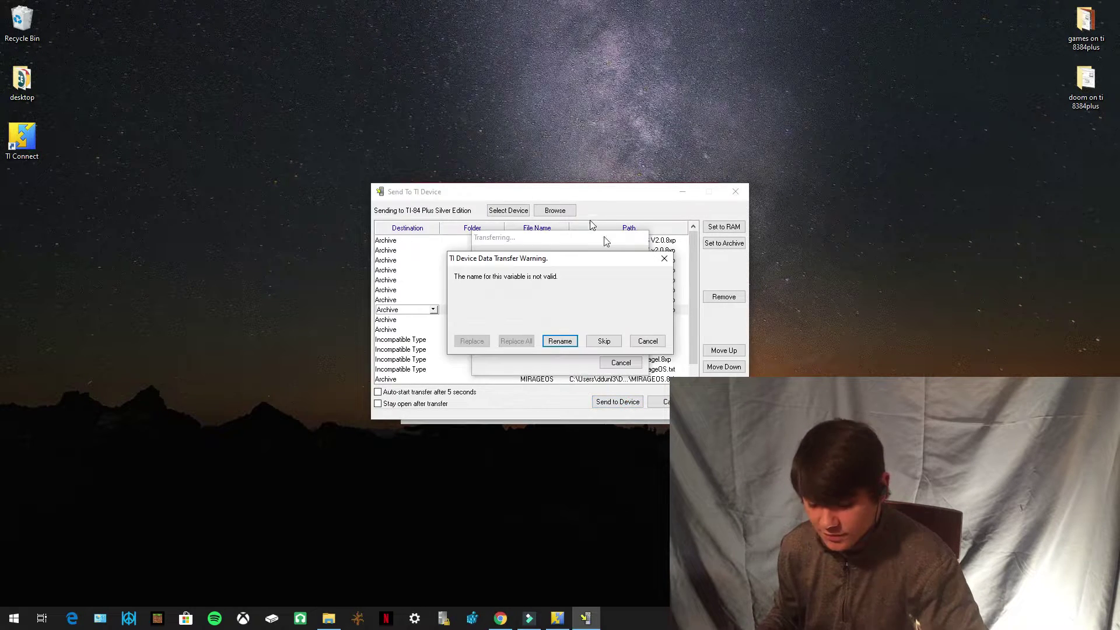
pyautogui.click(560, 341)
pyautogui.click(505, 304)
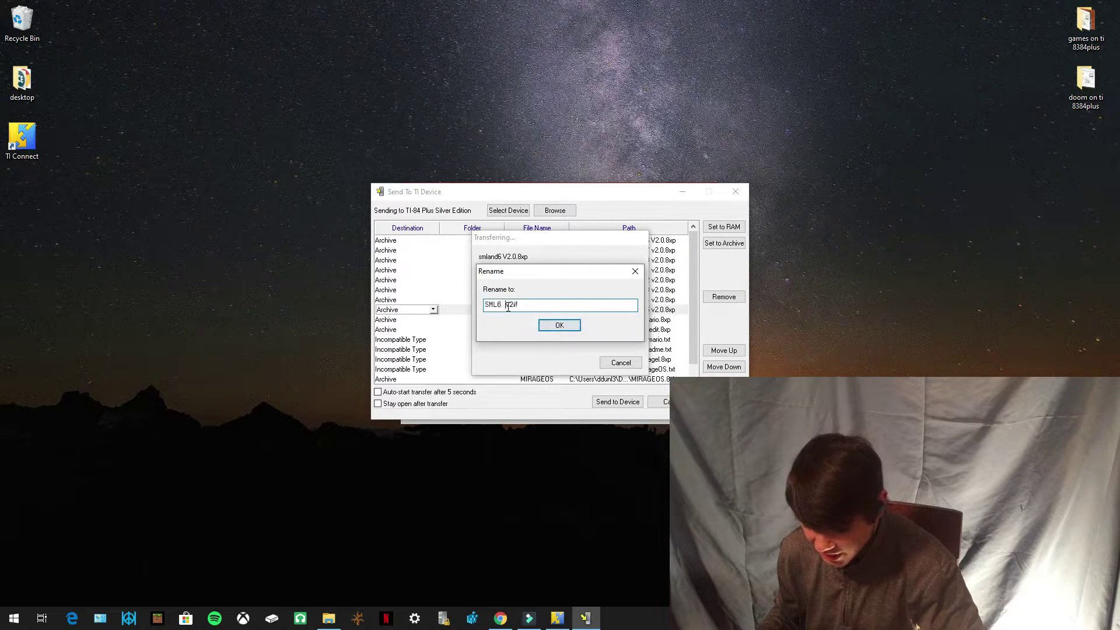
pyautogui.click(558, 326)
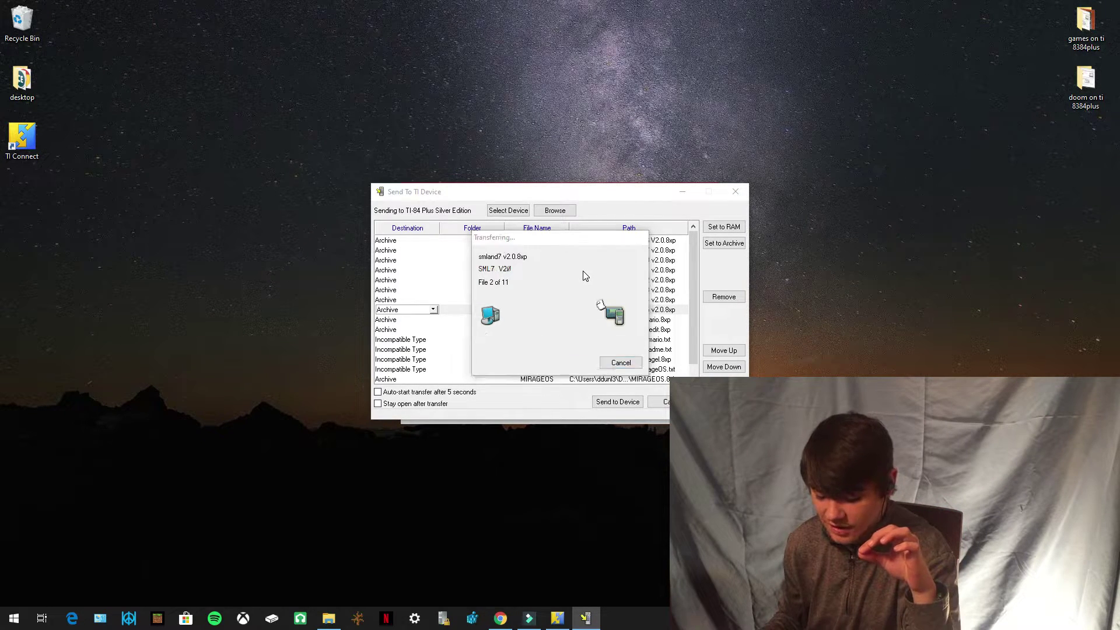
pyautogui.click(558, 341)
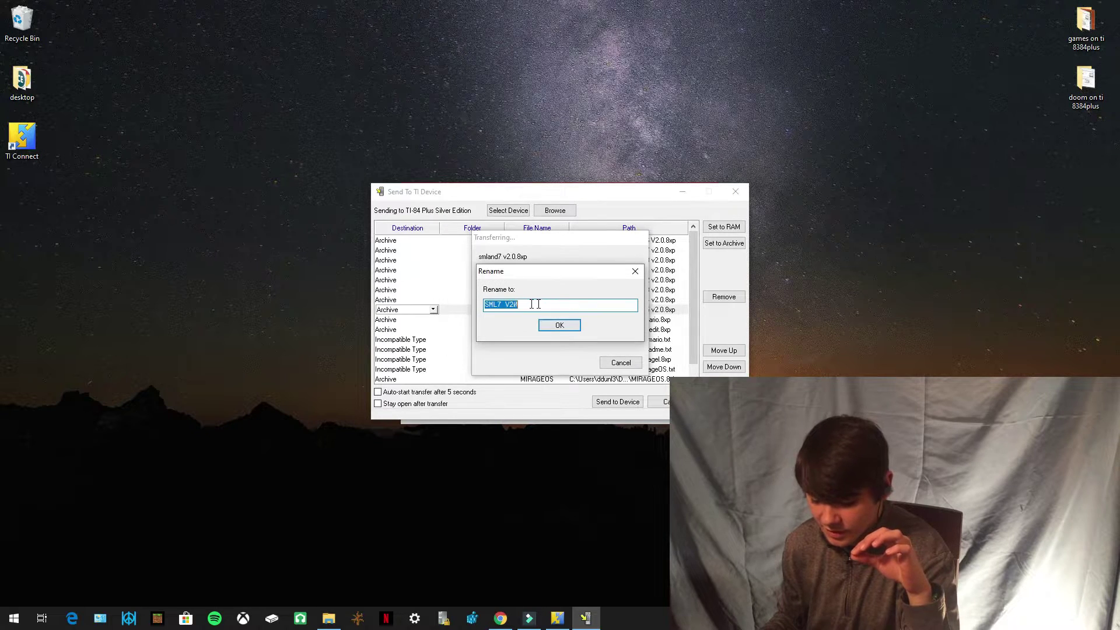
pyautogui.moveTo(505, 304); pyautogui.dragTo(509, 304)
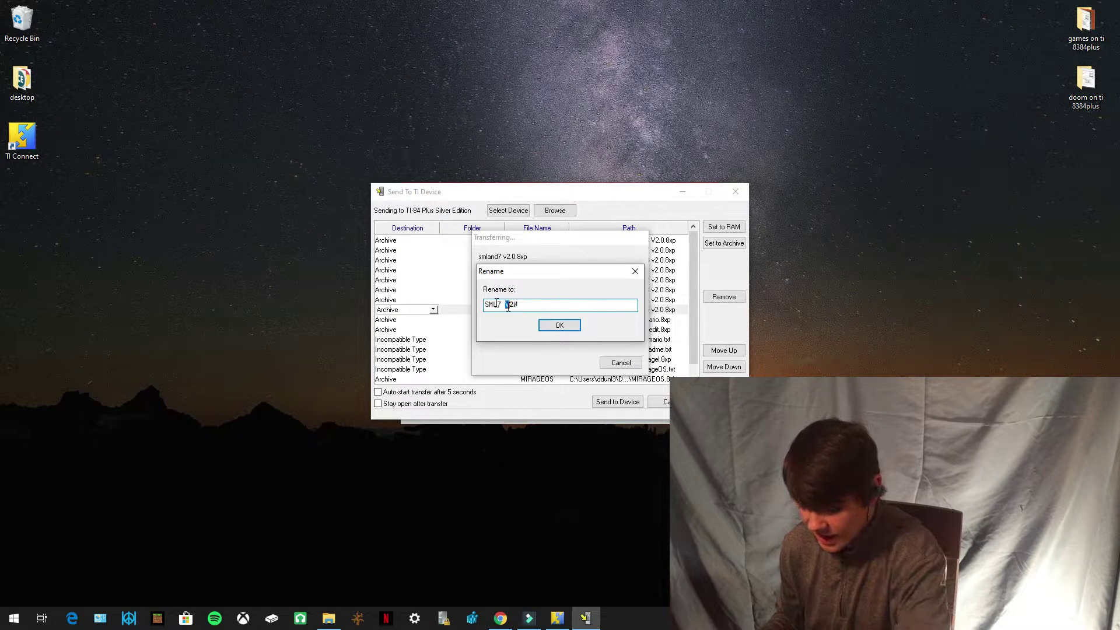
pyautogui.click(557, 326)
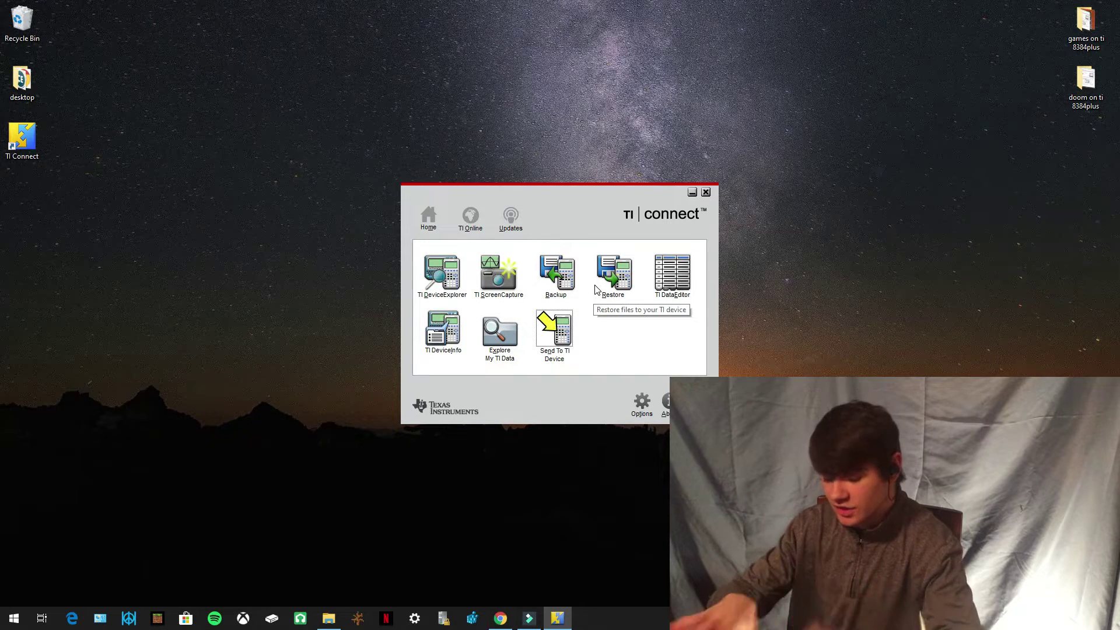
# Step: Minimize the TI Connect window to show the empty desktop
pyautogui.click(692, 193)
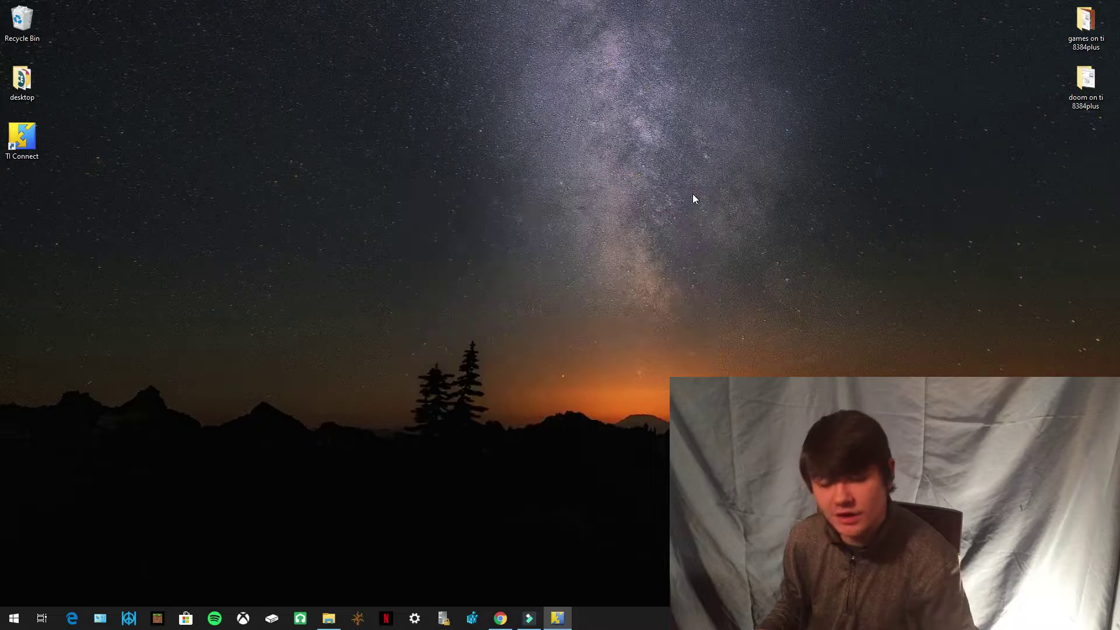